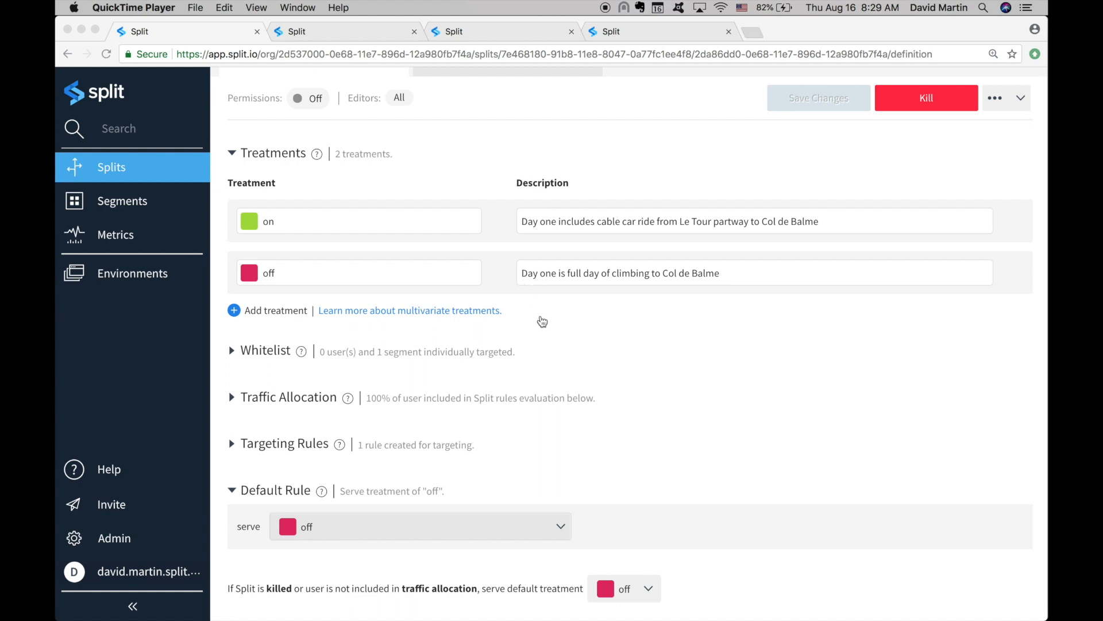
Expand the split's Whitelist section and examine which segment is individually targeted
scroll(543, 325, down, 2)
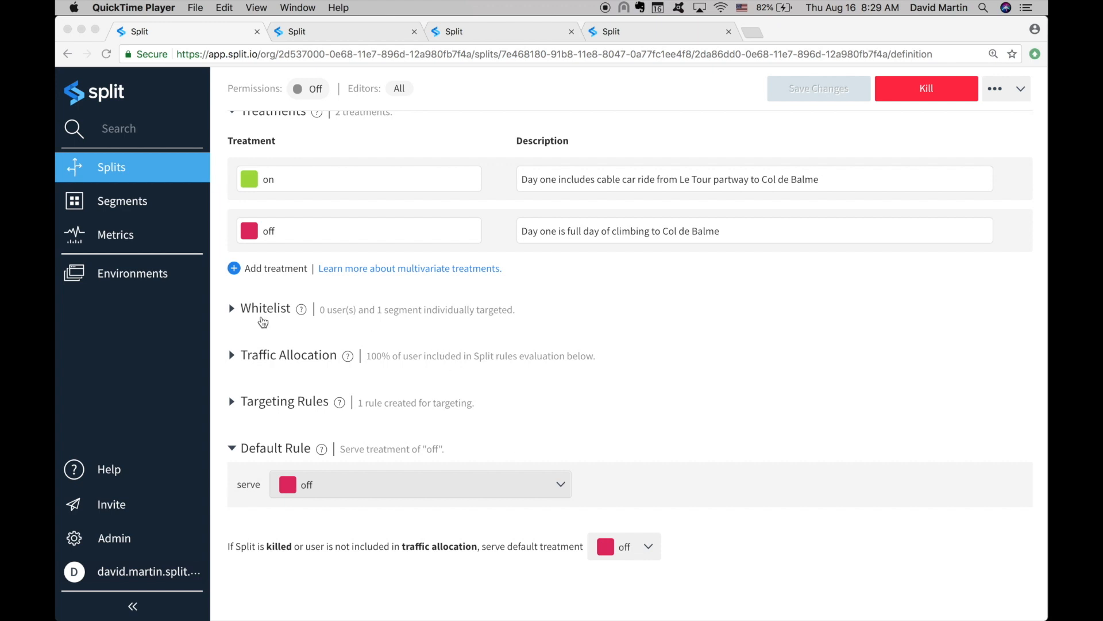
click(246, 317)
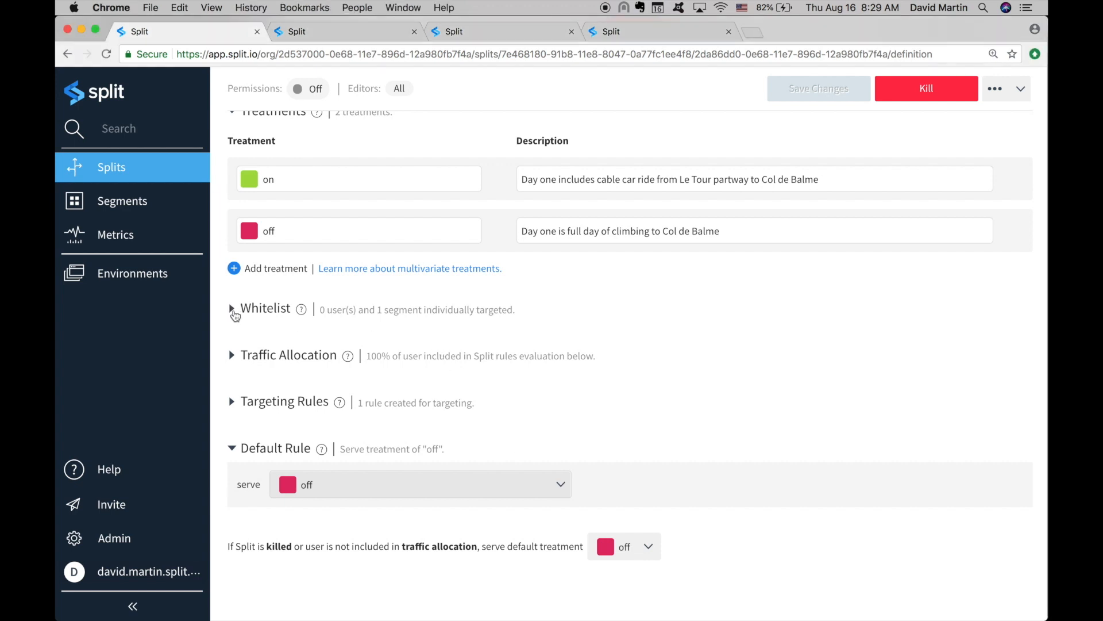
click(234, 310)
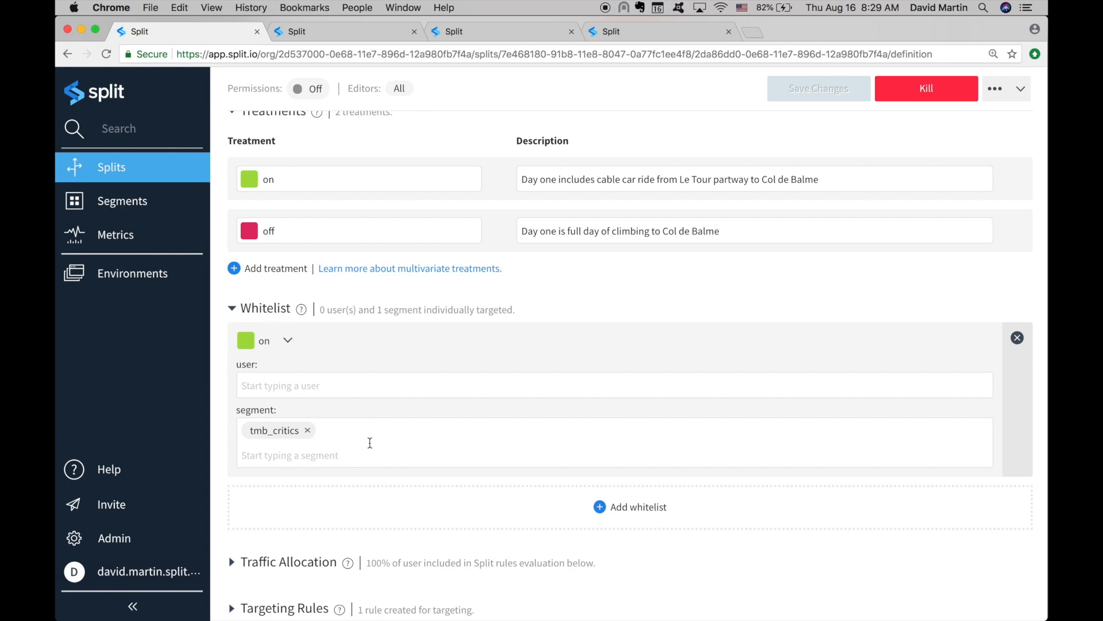
scroll(370, 443, down, 1)
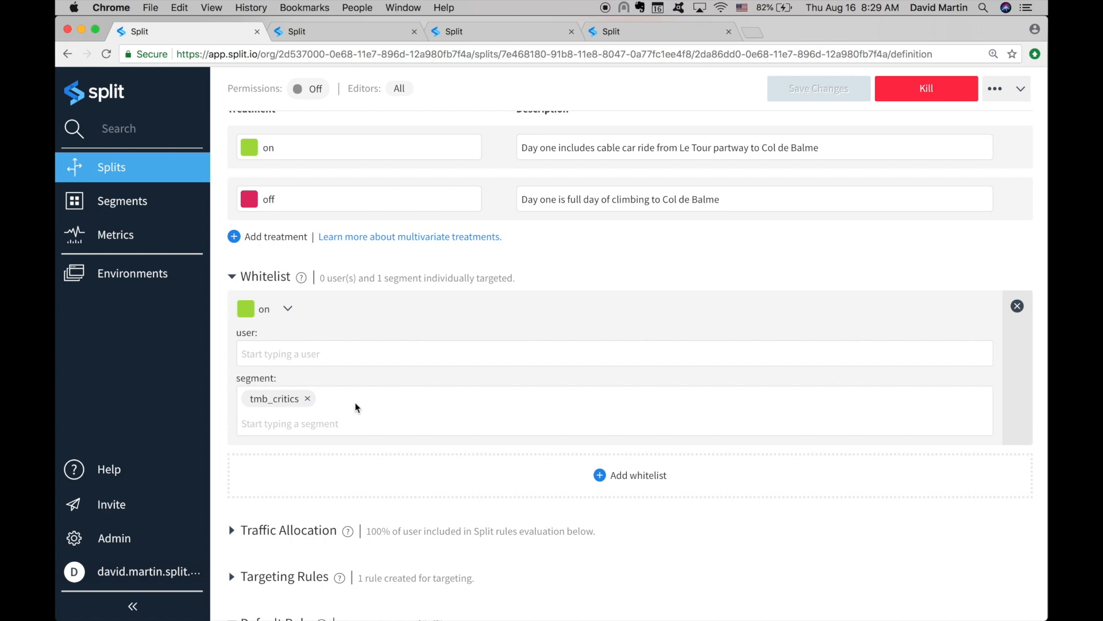
Expand Traffic Allocation and set the total traffic allocation to 10% of users in the split
scroll(348, 395, down, 5)
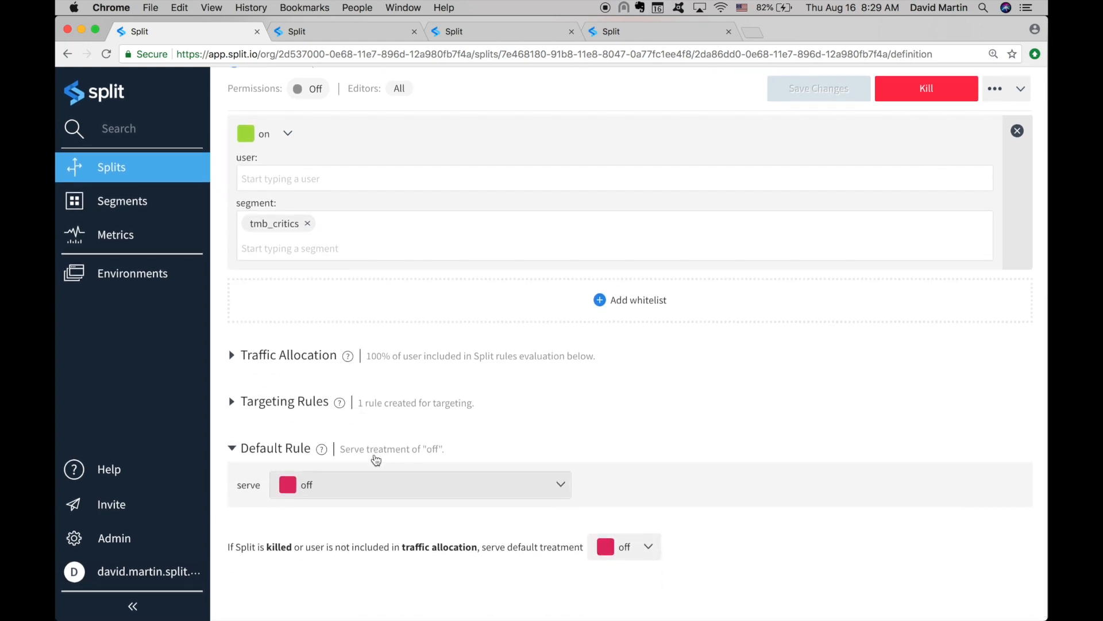
click(232, 356)
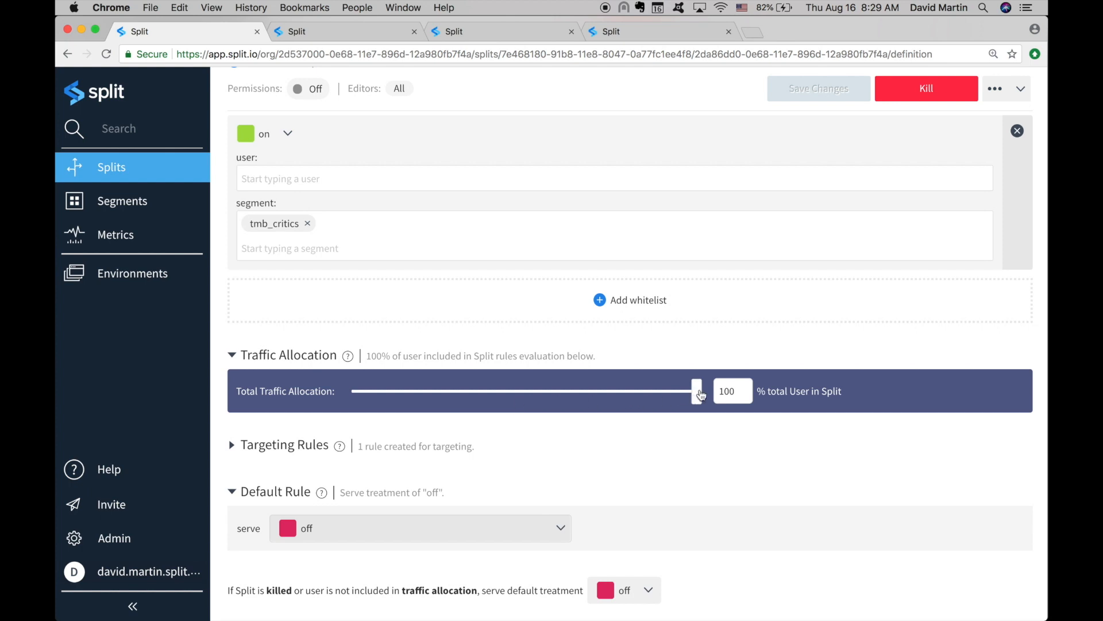
drag(697, 394, 389, 392)
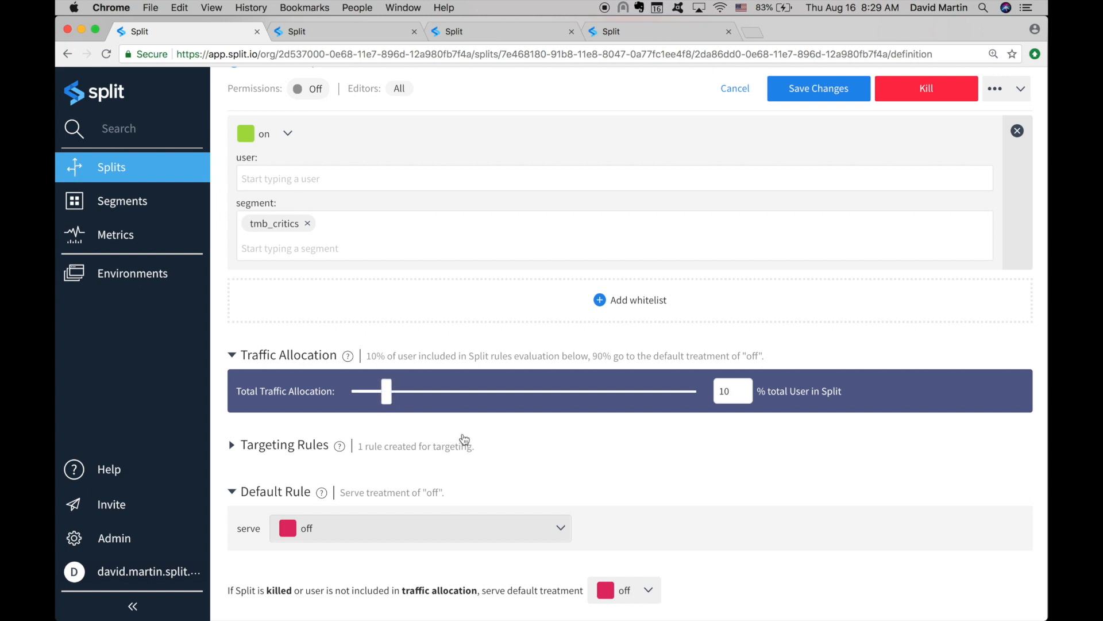
Expand Targeting Rules and set the "on" treatment's share to 50 percent in the rule for users whose children attribute is true
scroll(522, 429, down, 2)
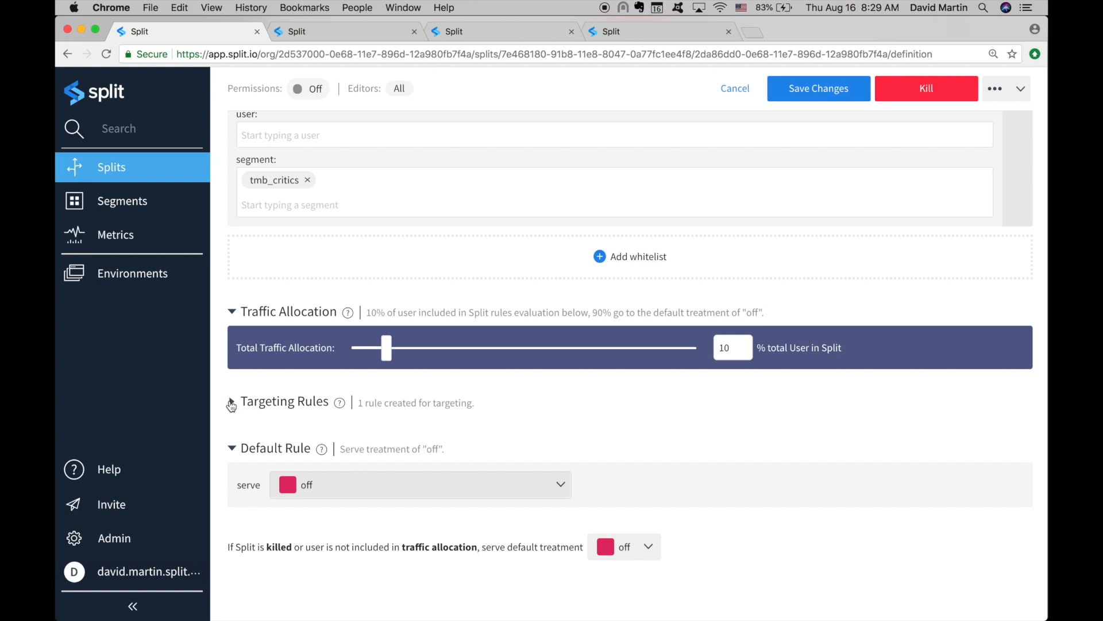
click(232, 402)
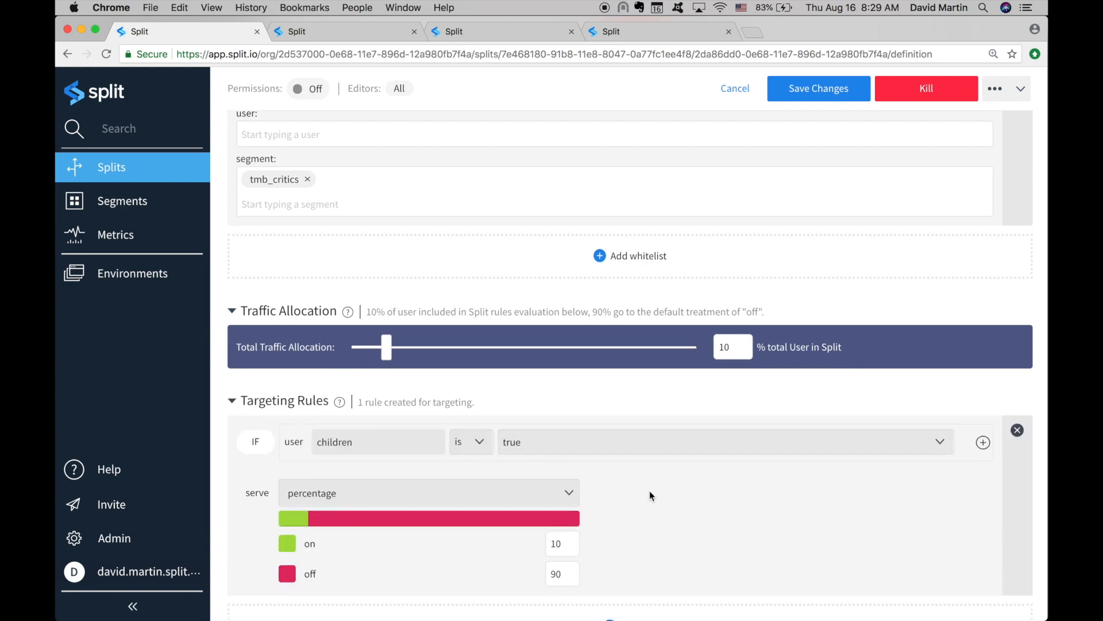
scroll(649, 492, down, 5)
scroll(651, 495, down, 1)
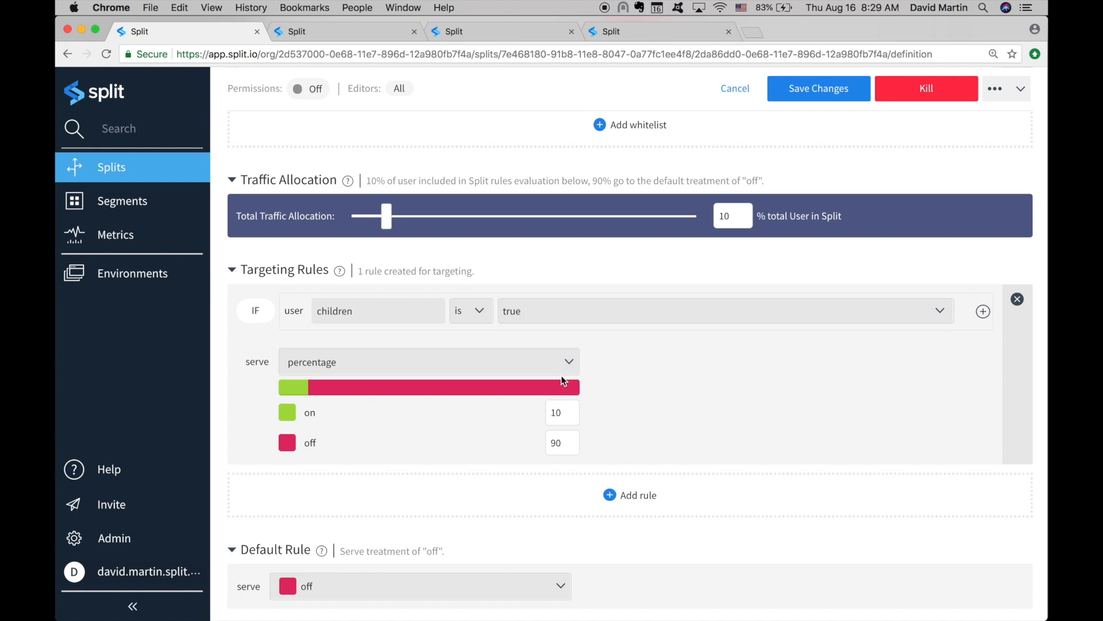
drag(566, 413, 536, 412)
text(50)
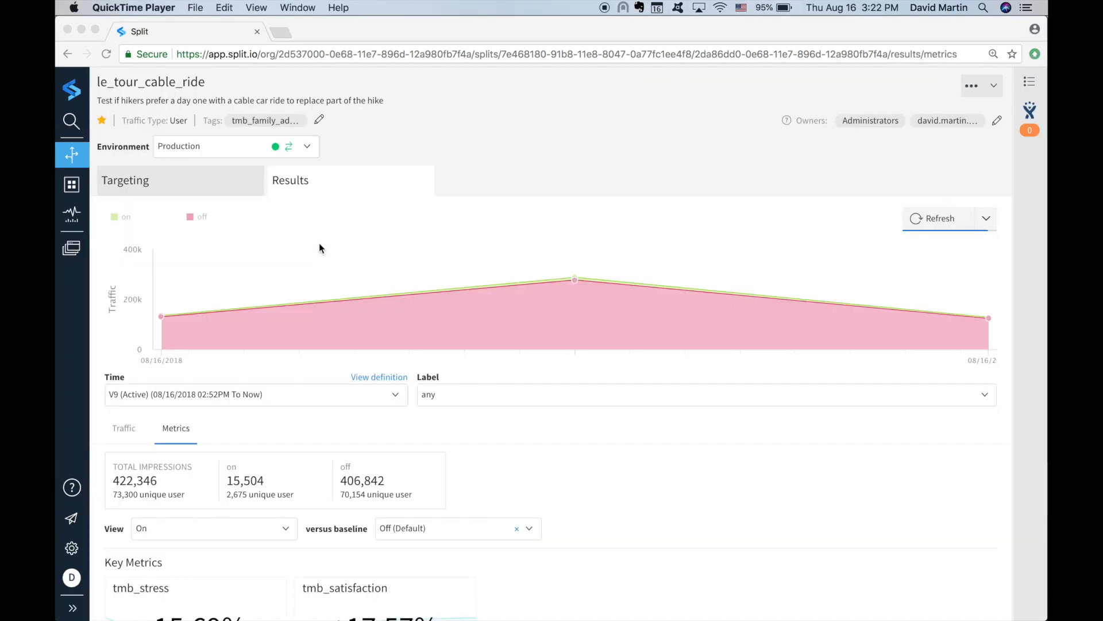
Filter the le_tour_cable_ride results by the label "children is true" and examine the key metrics tmb_stress and tmb_satisfaction
click(575, 287)
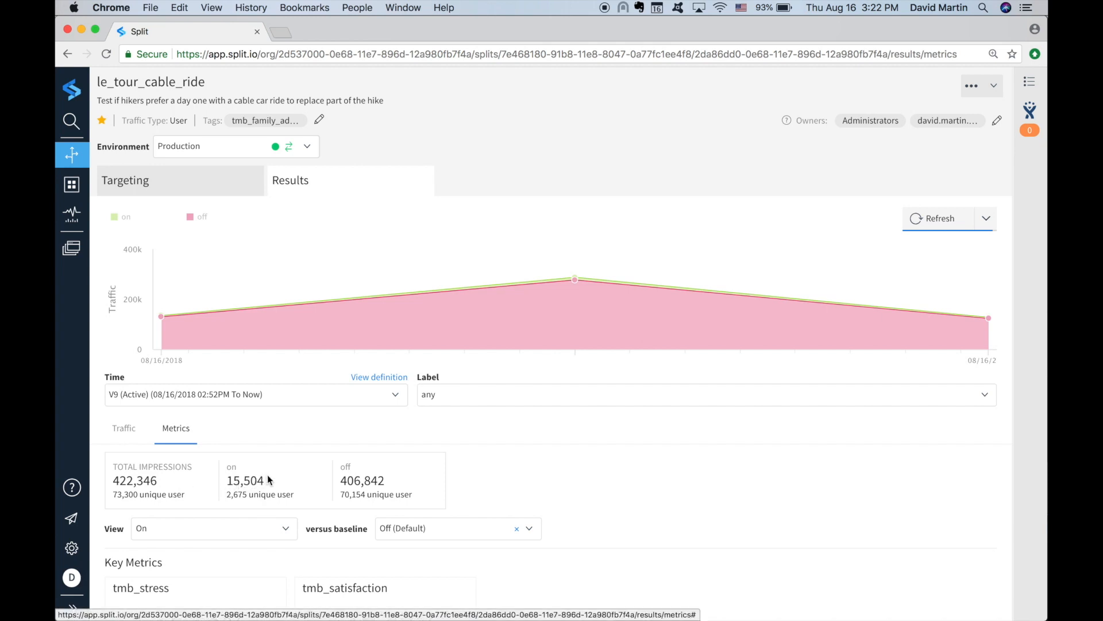
click(457, 398)
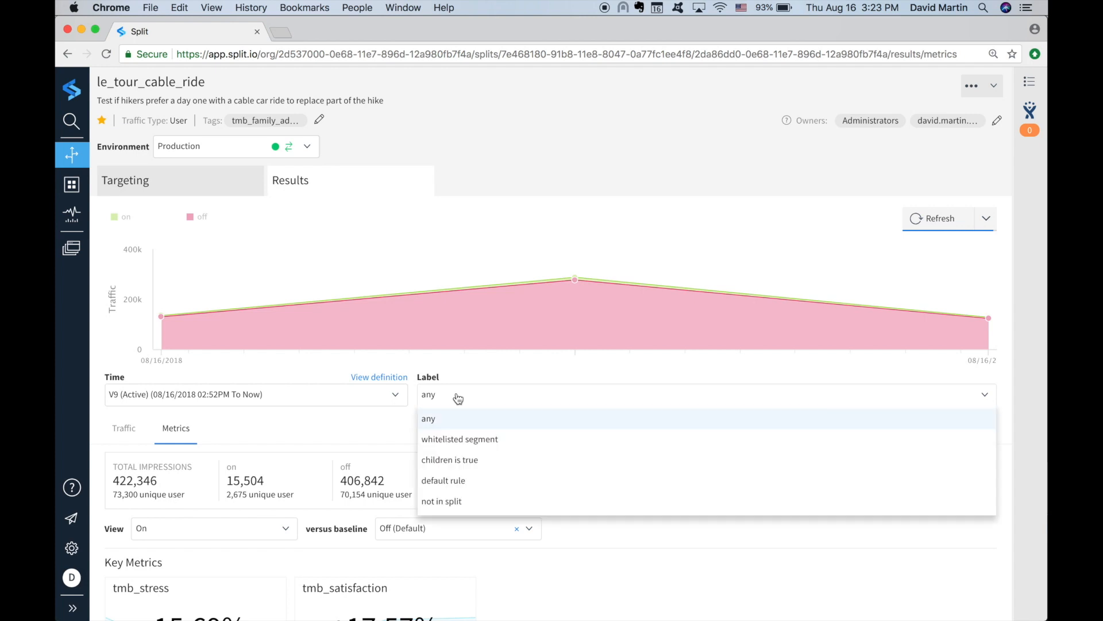
click(456, 460)
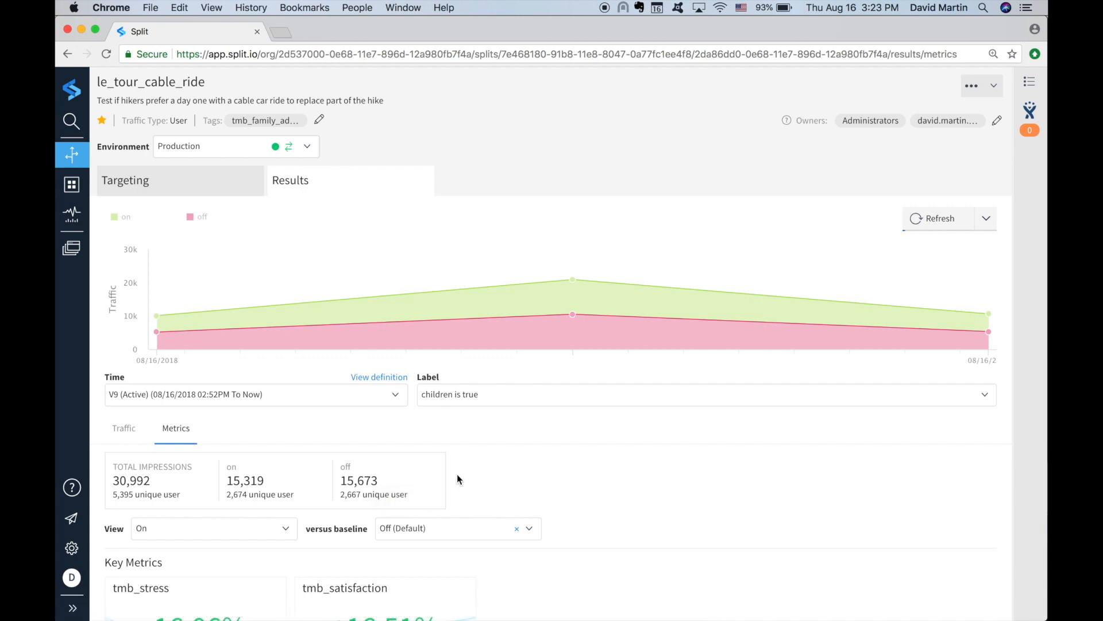
scroll(457, 474, down, 2)
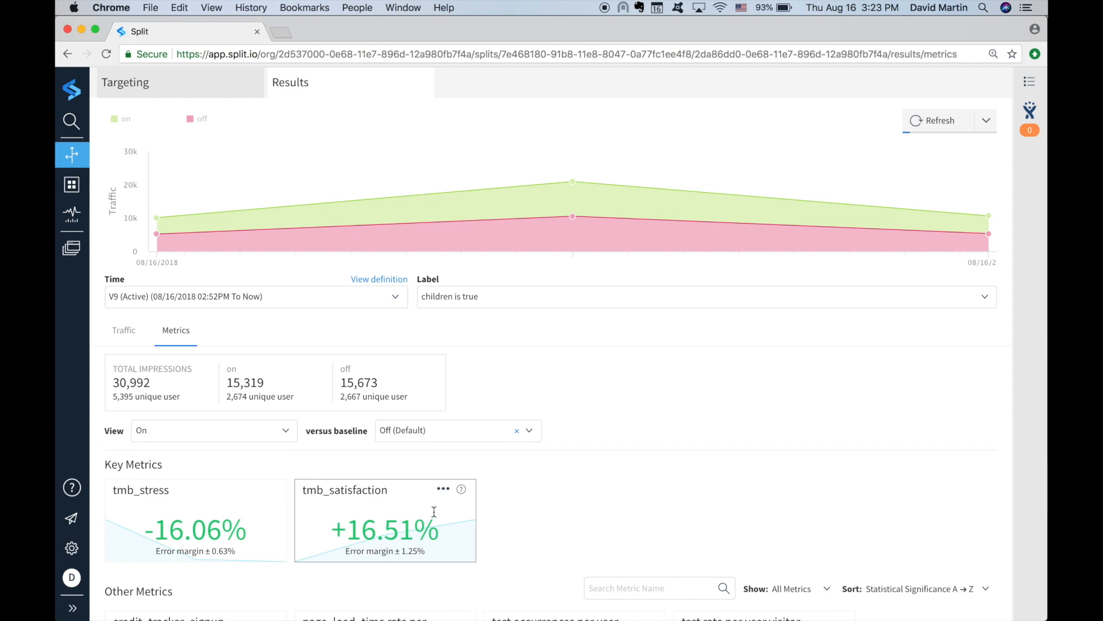
mouse_move(461, 490)
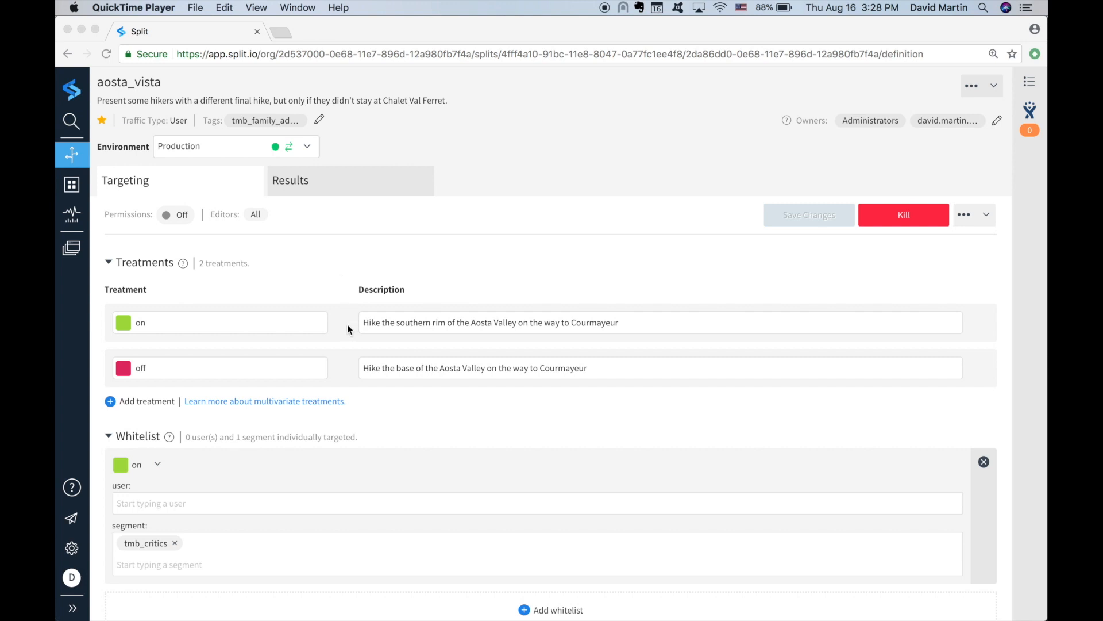
Examine the aosta_vista targeting definition, including its treatments, whitelist, traffic allocation, targeting rule and default rule
scroll(347, 329, down, 2)
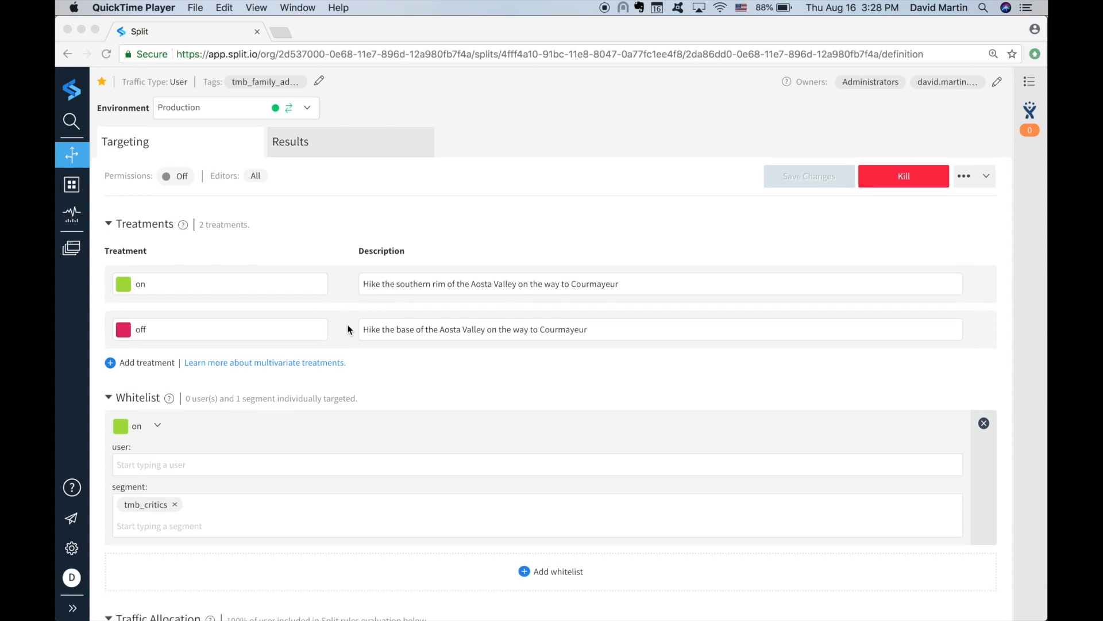
scroll(349, 329, down, 5)
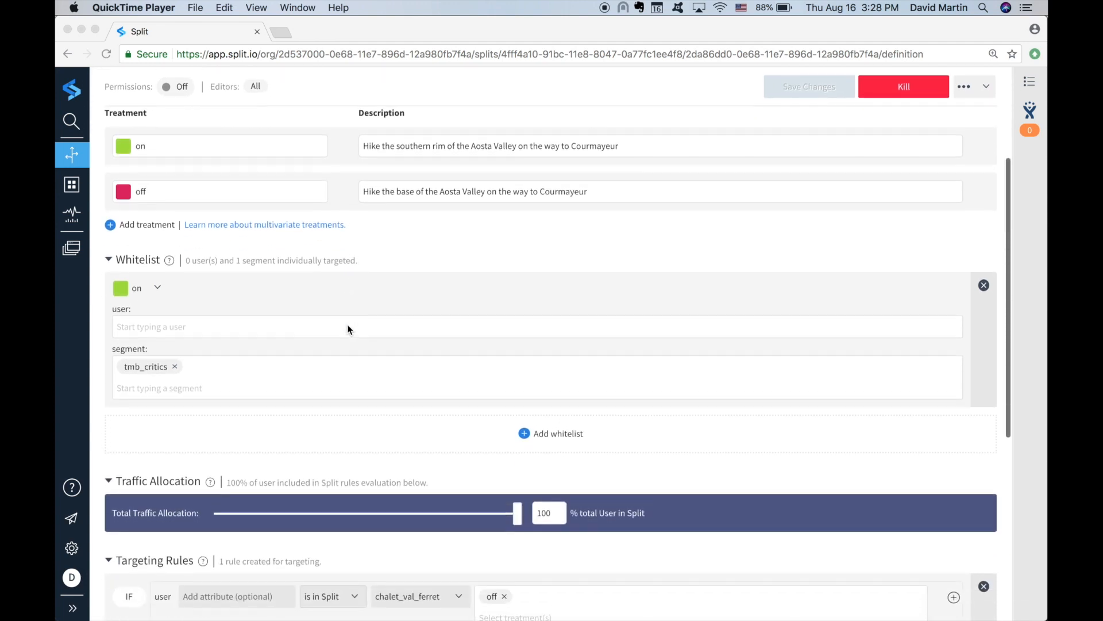
scroll(349, 330, down, 3)
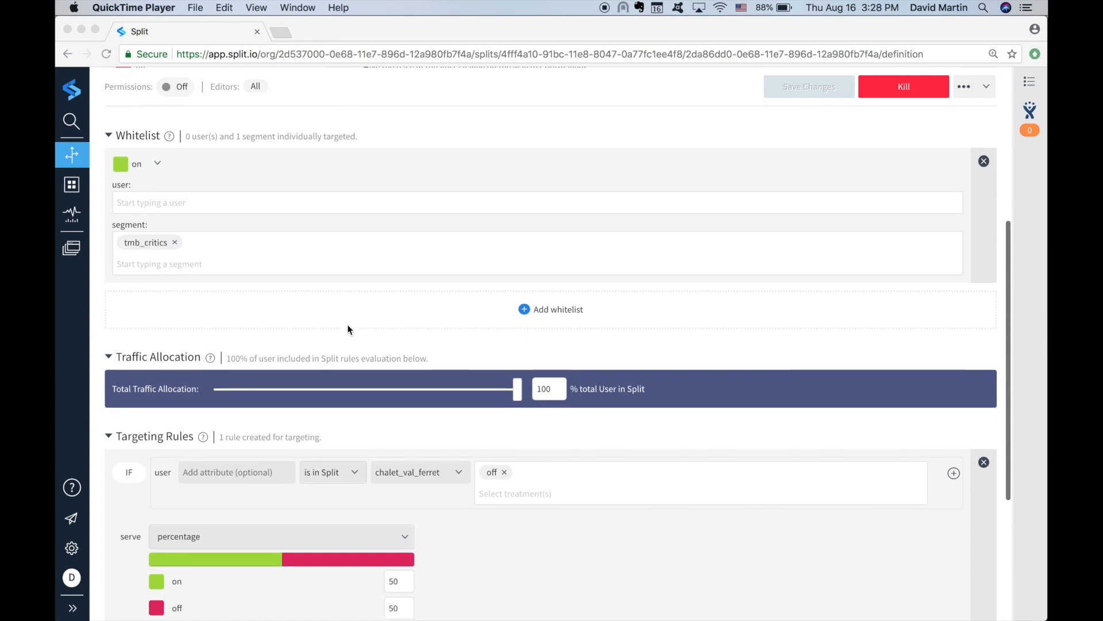
scroll(348, 330, down, 2)
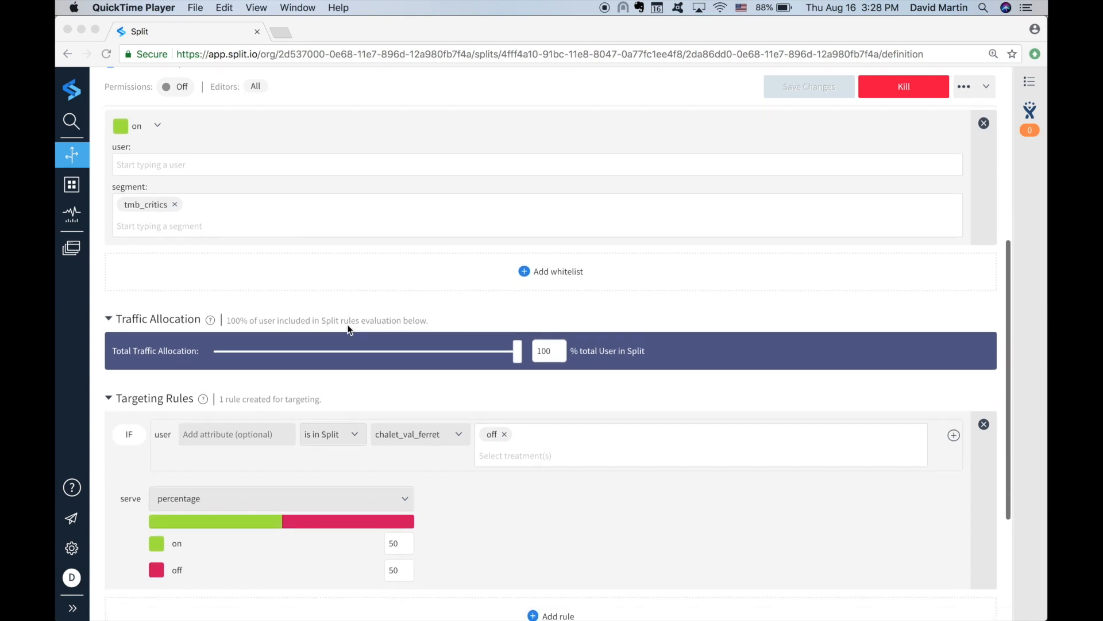
scroll(348, 325, down, 1)
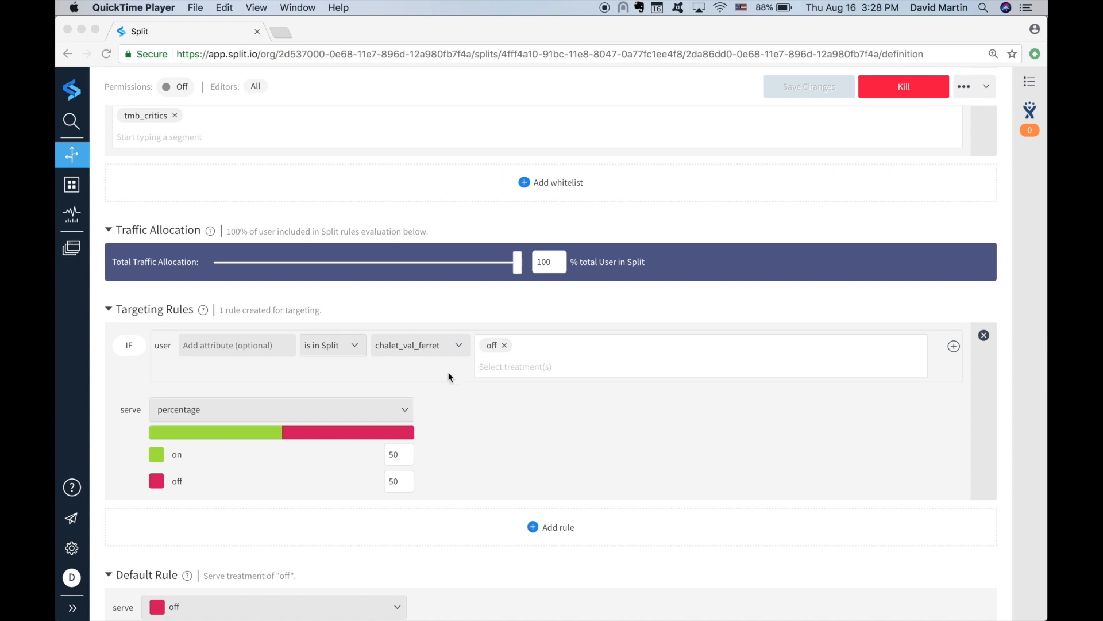
scroll(448, 378, down, 2)
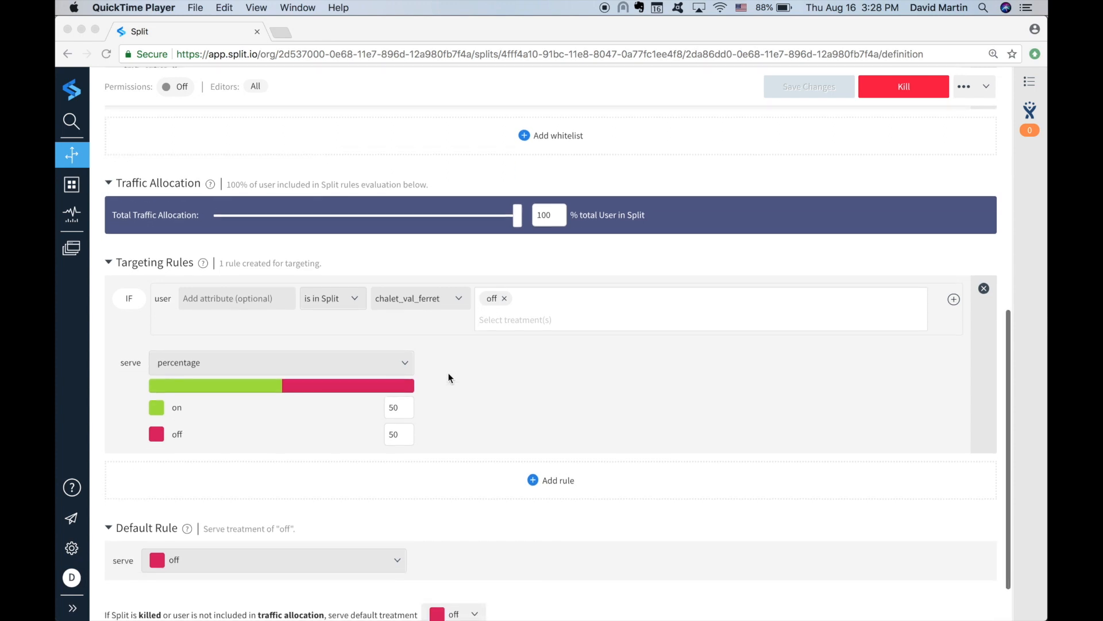
scroll(449, 374, down, 1)
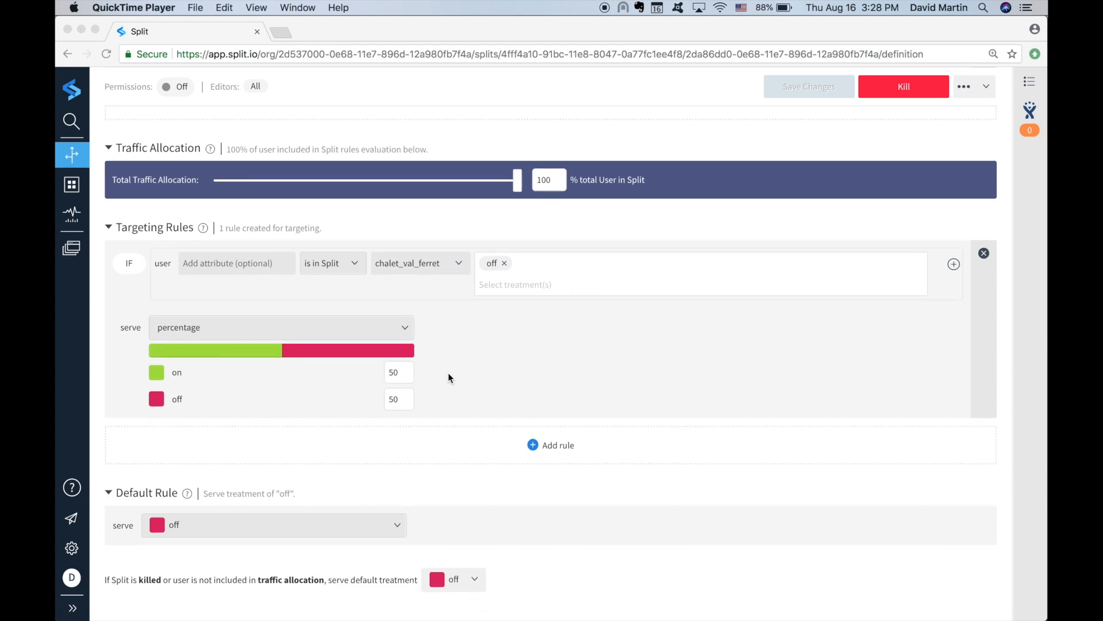
scroll(448, 377, down, 1)
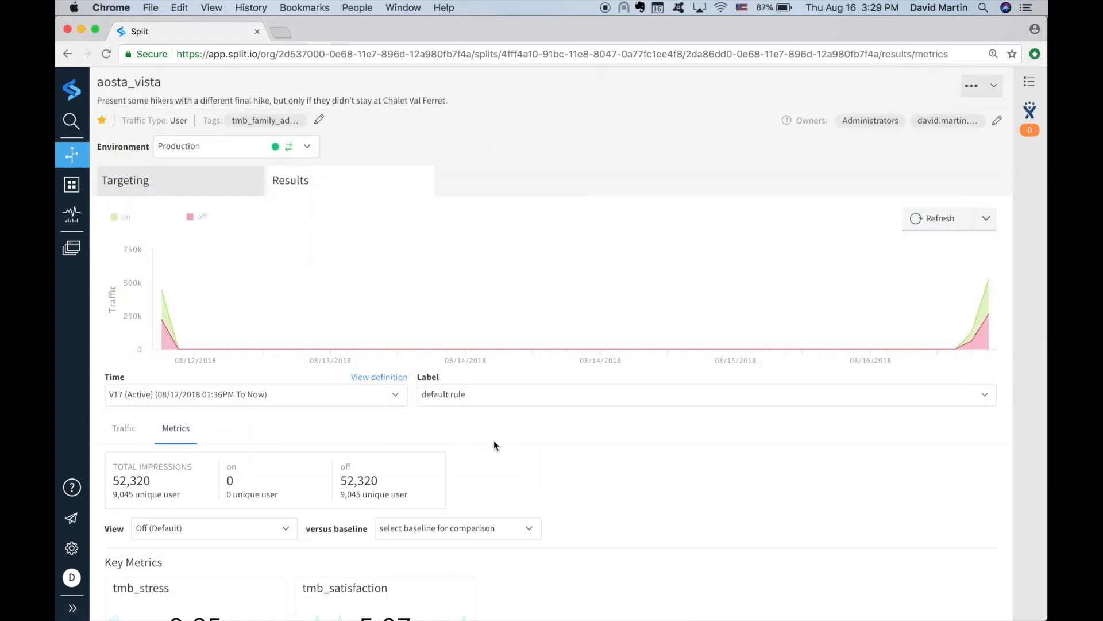
Filter the aosta_vista results by the label "in split chalet_val_ferret treatment [off]"
scroll(494, 440, down, 1)
click(498, 393)
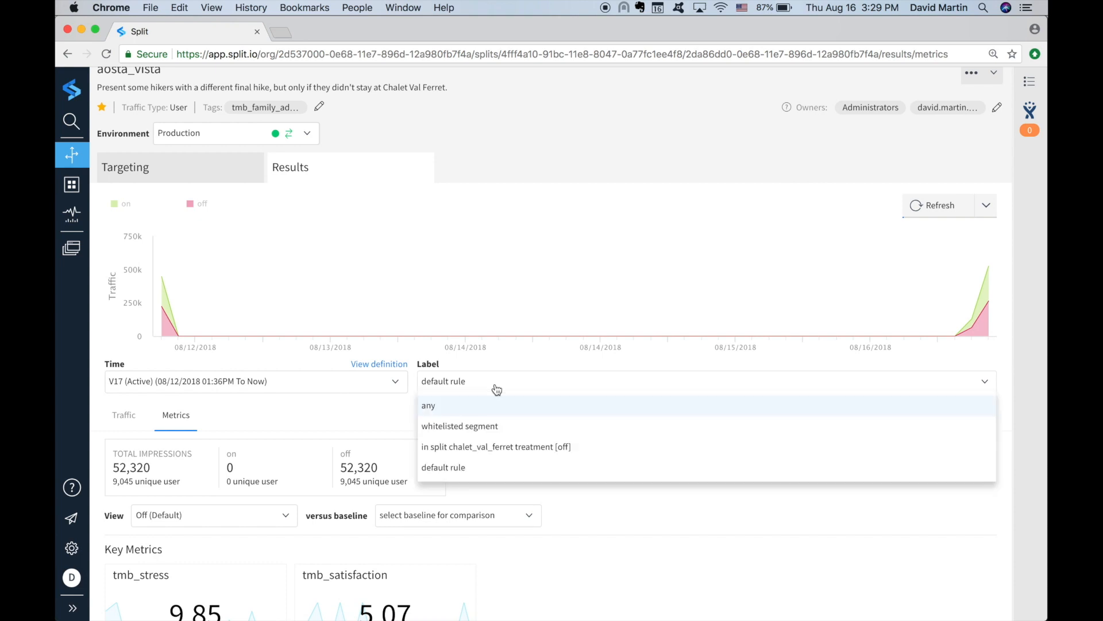
click(492, 448)
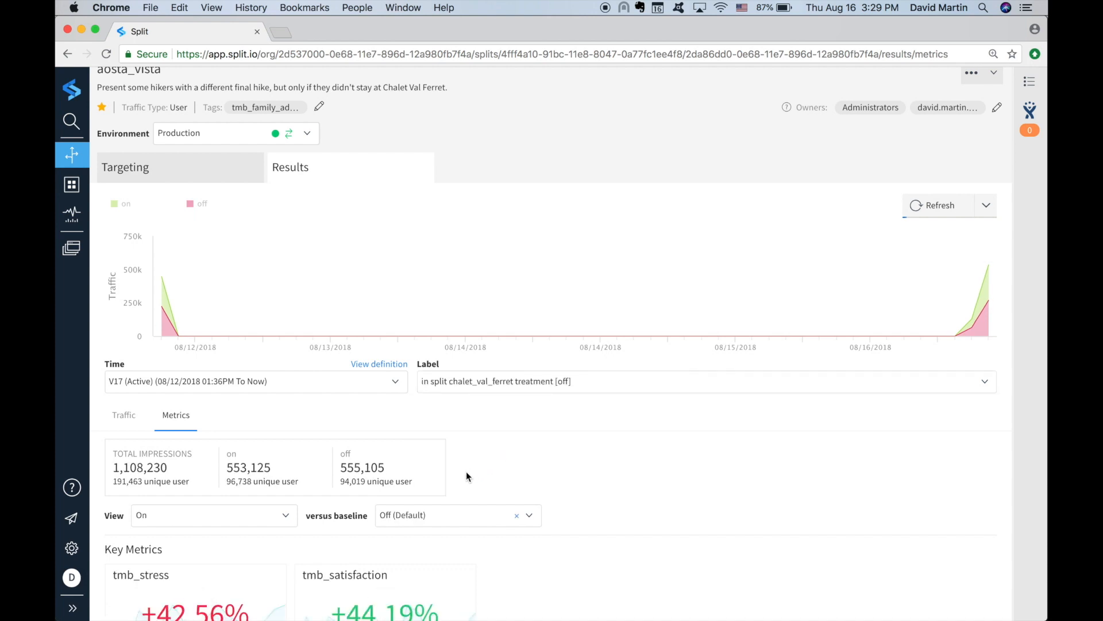
Examine the impressions and the tmb_stress and tmb_satisfaction key metrics in the filtered aosta_vista results
scroll(467, 471, down, 1)
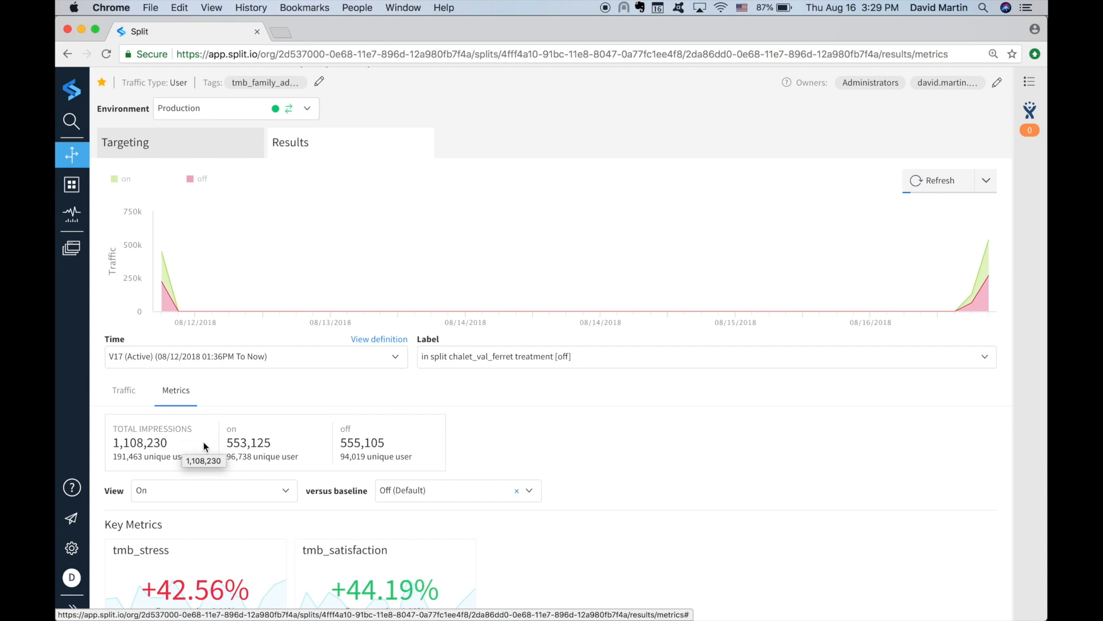
scroll(201, 445, down, 2)
scroll(204, 446, down, 2)
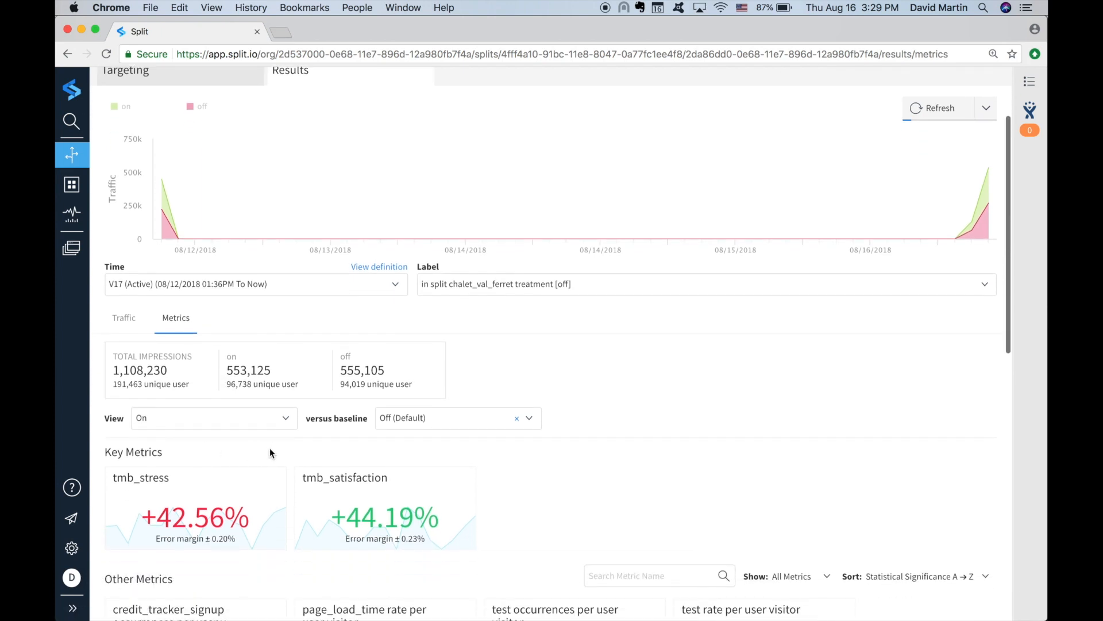
mouse_move(265, 484)
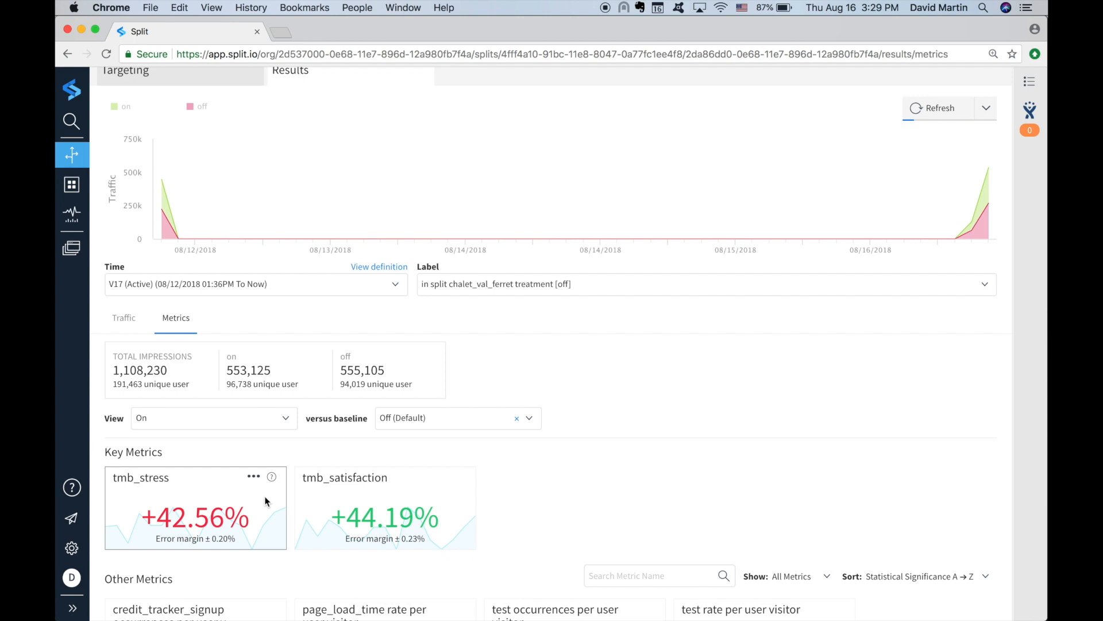
mouse_move(312, 501)
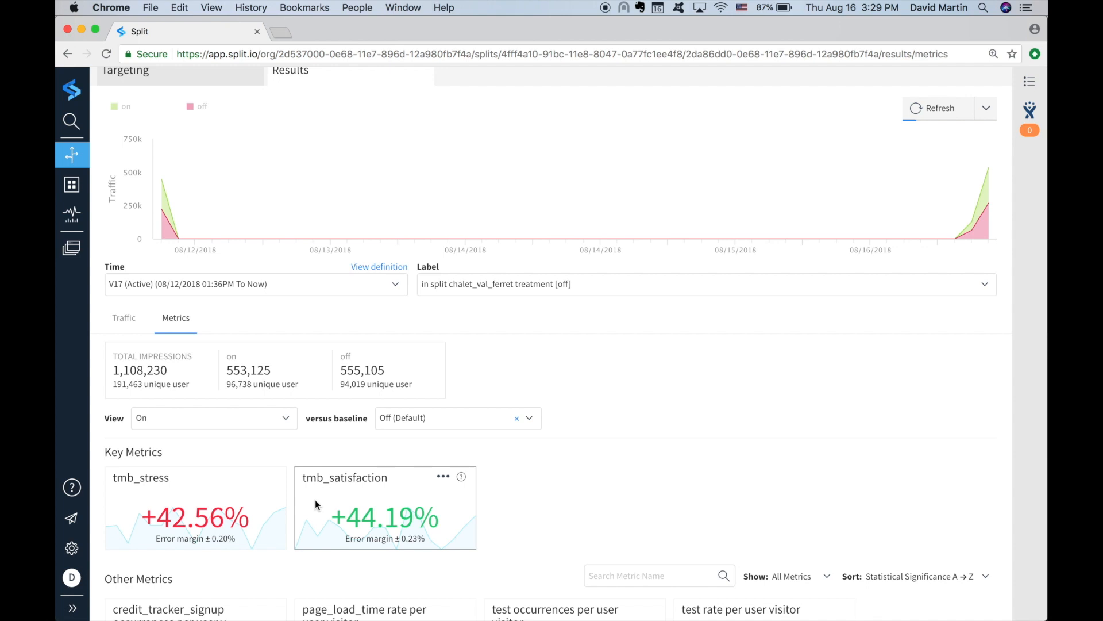
scroll(315, 504, up, 2)
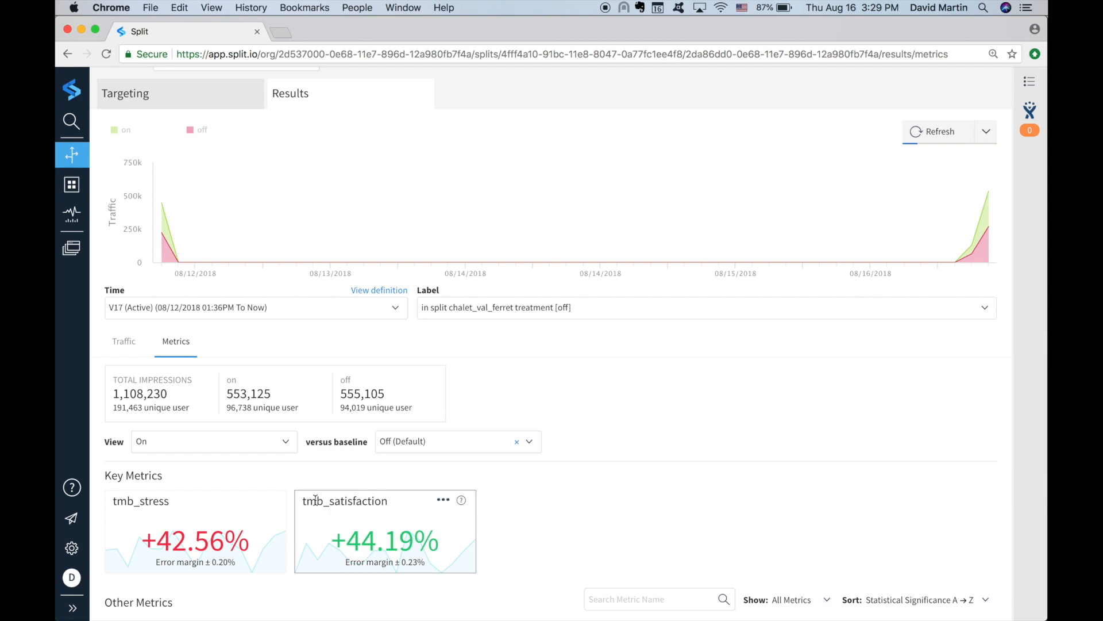
scroll(315, 500, up, 1)
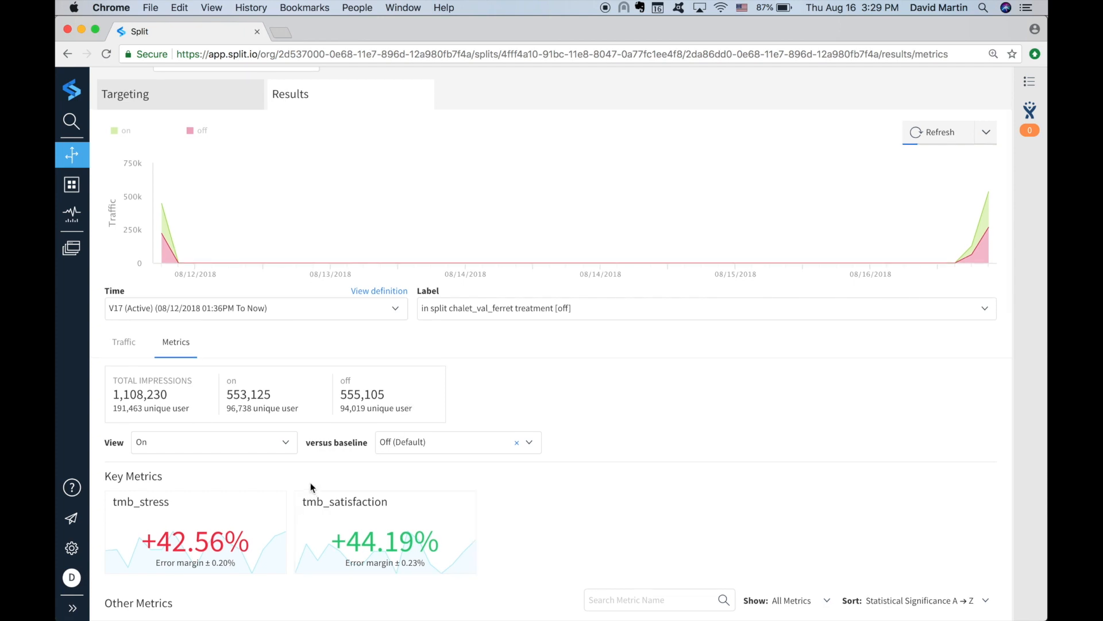